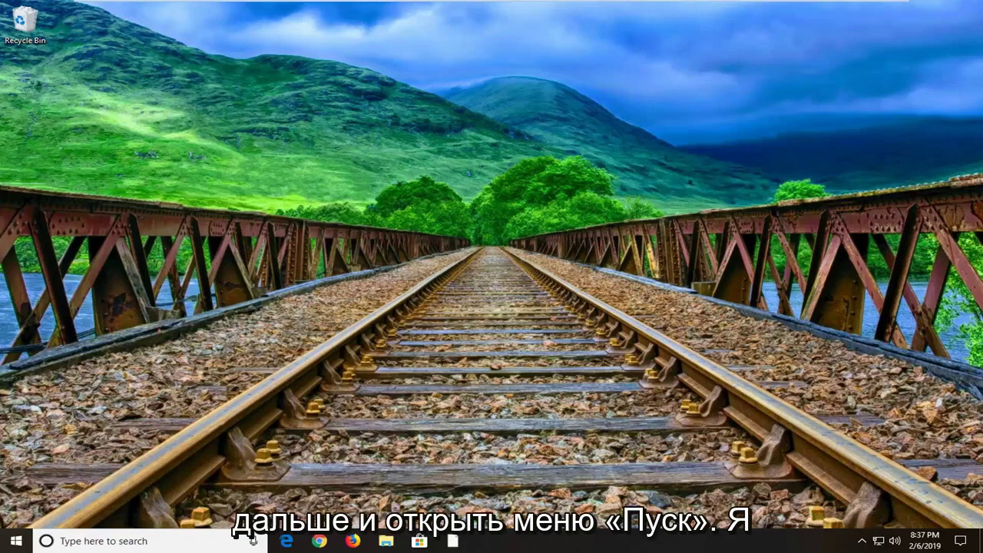
# - Search Windows for "power options", open the Power & sleep settings, and go to the additional power settings
pyautogui.click(16, 541)
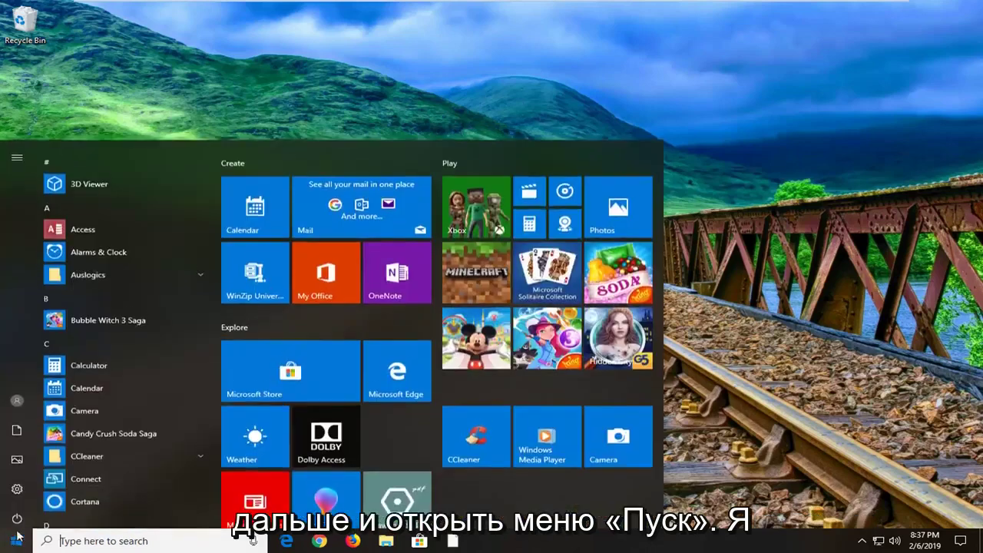
pyautogui.write('pow')
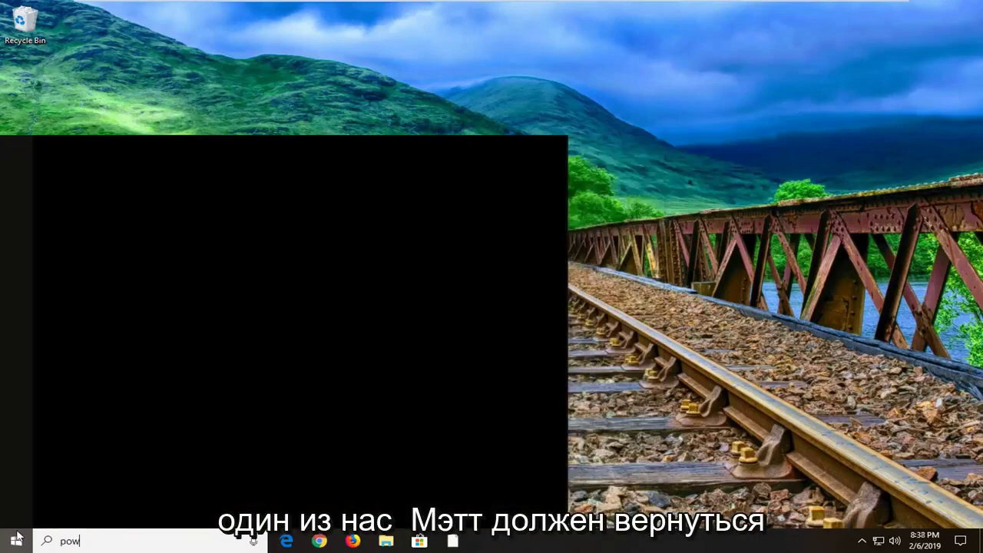
pyautogui.write('er options')
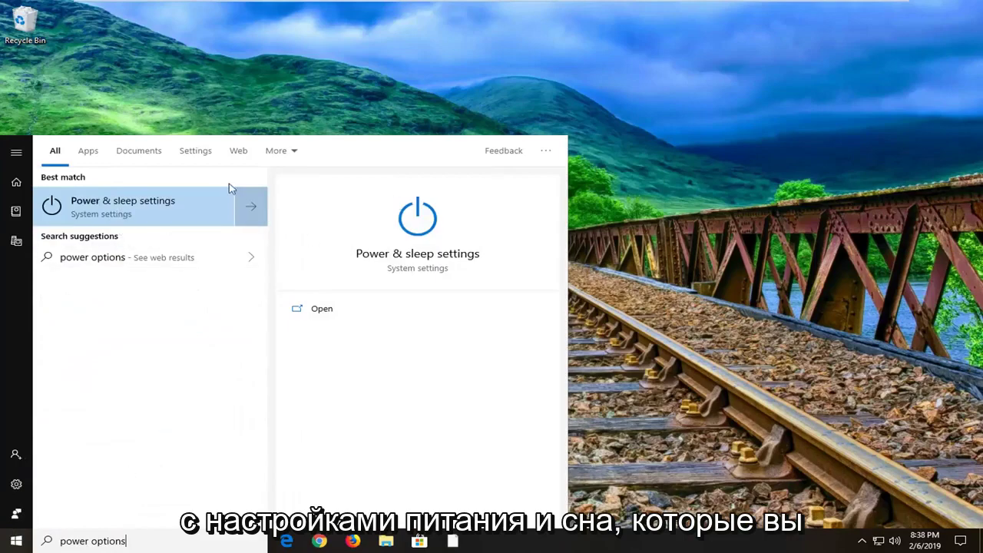
pyautogui.click(122, 206)
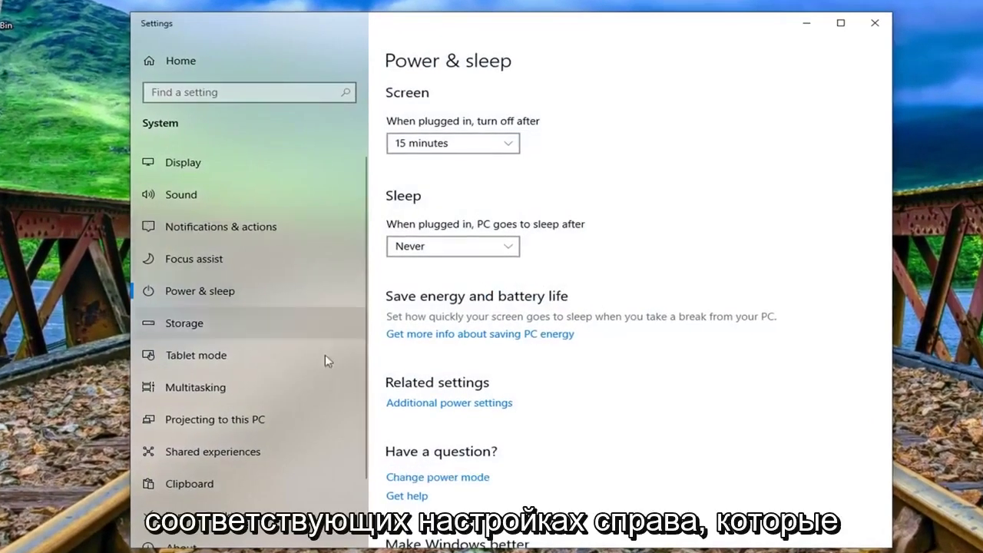
pyautogui.click(459, 403)
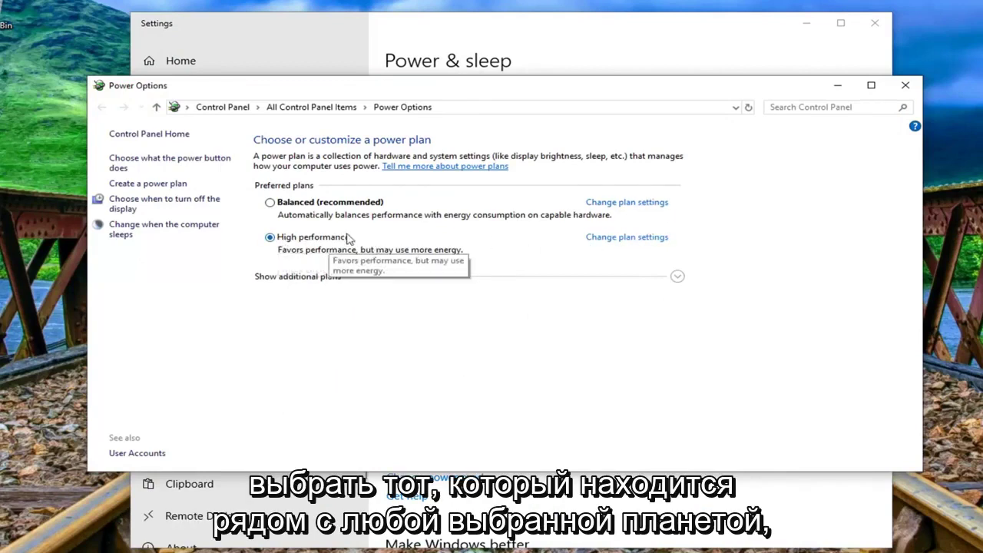
# - Open the advanced power settings of the High performance plan and move the dialog clear of the plan settings
pyautogui.click(641, 239)
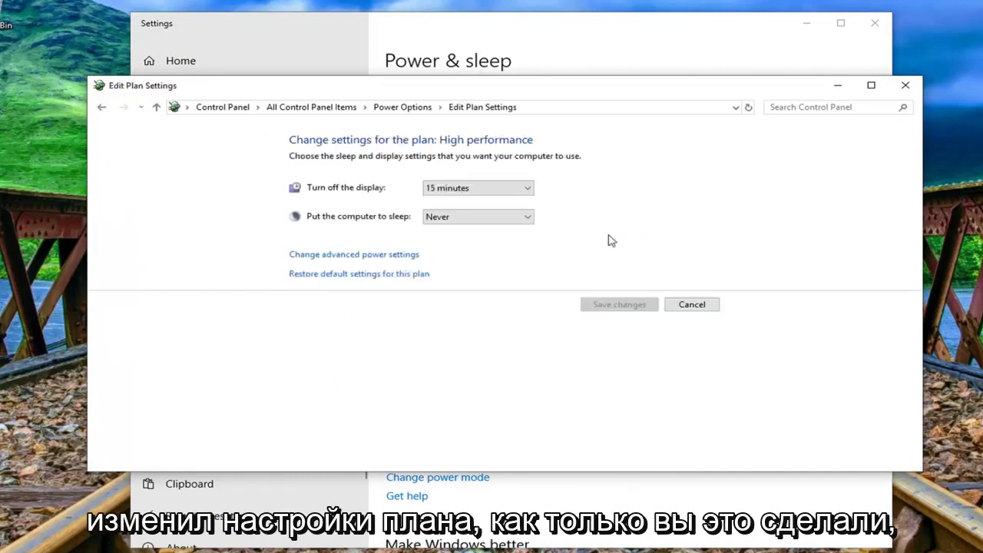
pyautogui.click(358, 256)
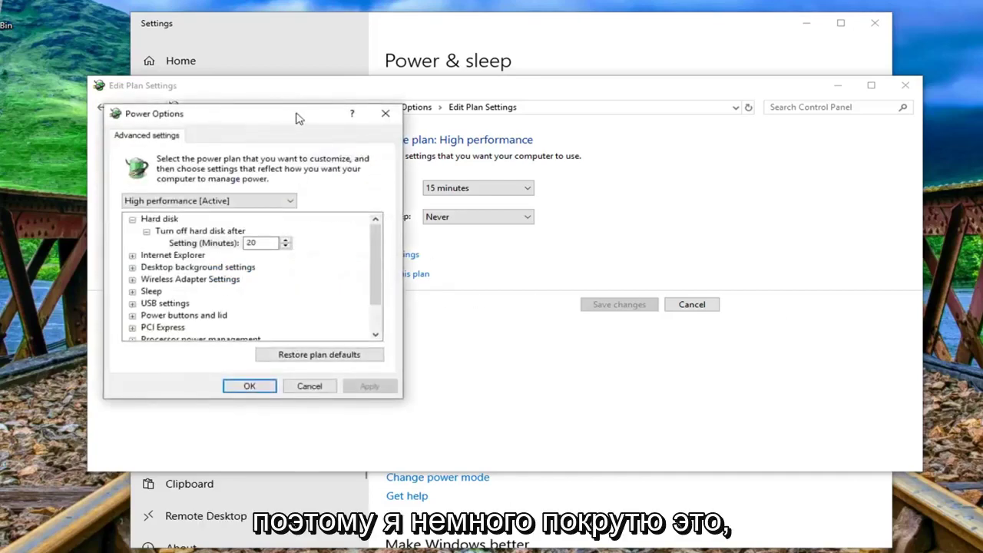
pyautogui.moveTo(298, 116); pyautogui.dragTo(537, 109)
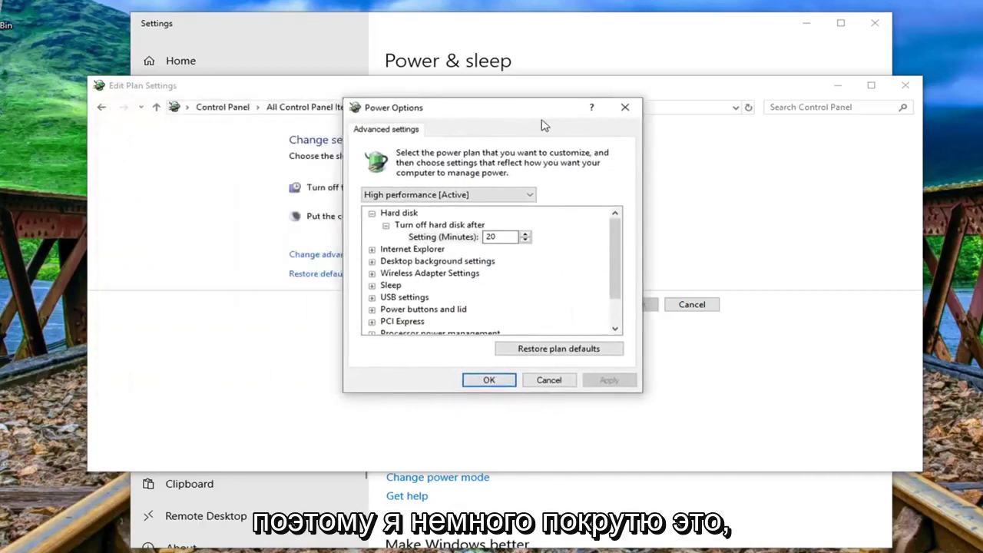
# - Set USB selective suspend to Disabled under the USB settings of the High performance plan and apply the change
pyautogui.click(382, 300)
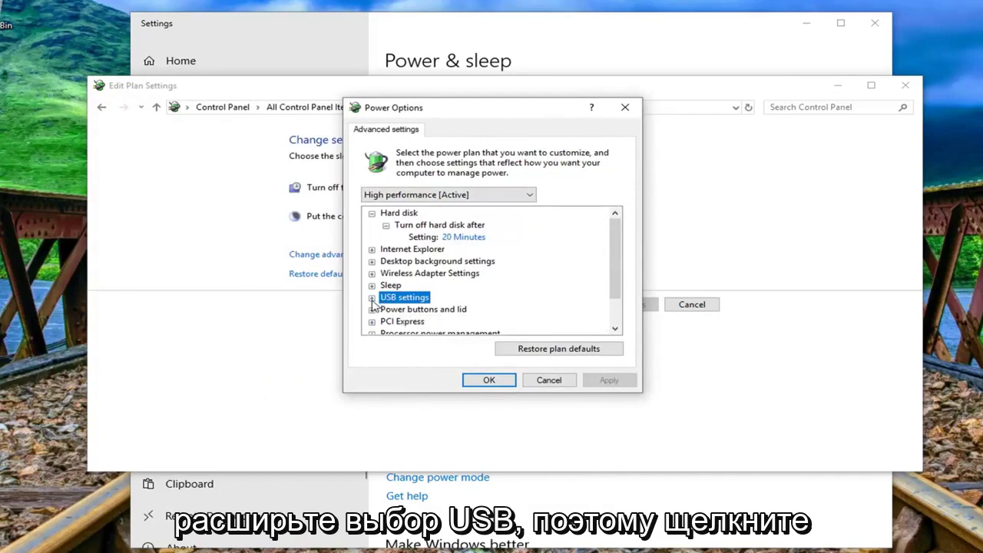
pyautogui.click(372, 298)
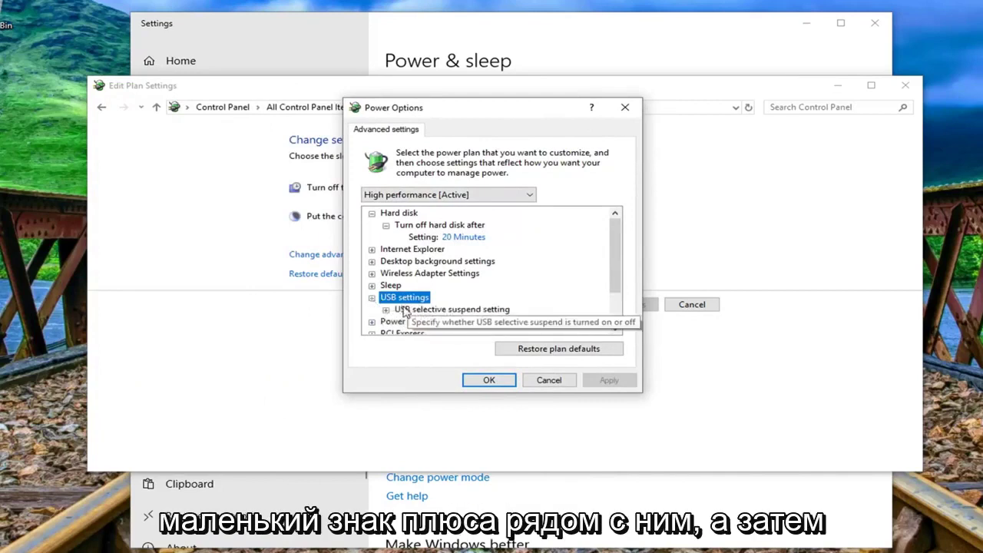
pyautogui.click(404, 309)
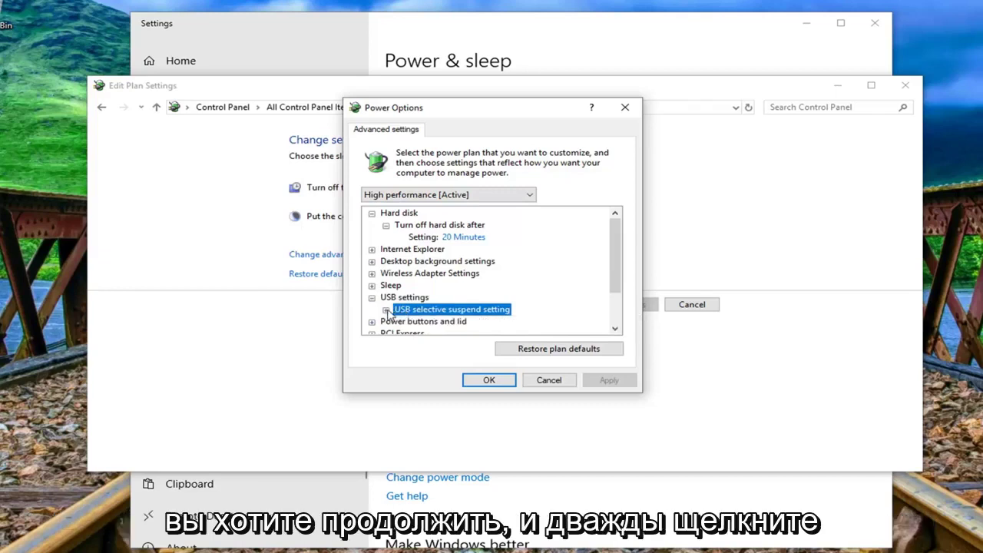
pyautogui.doubleClick(468, 309)
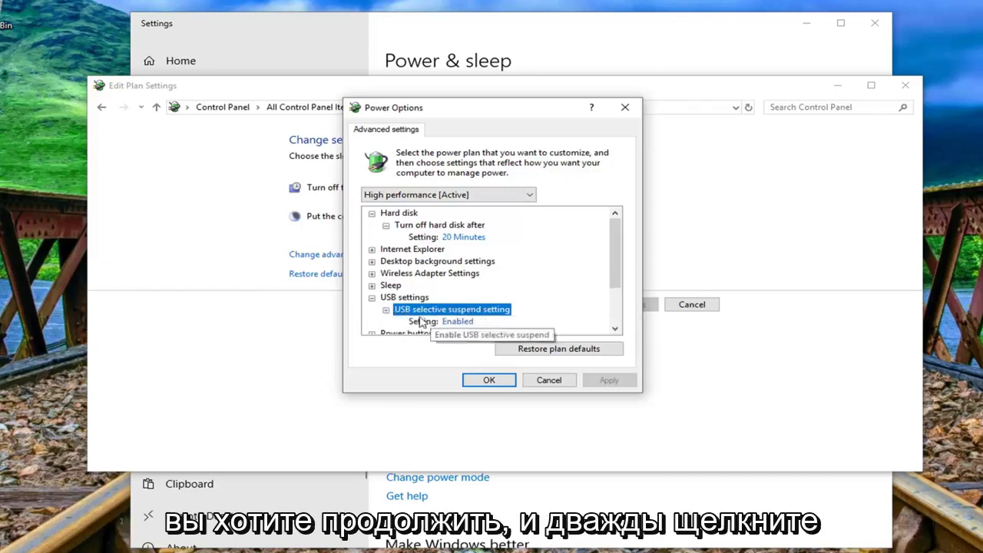
pyautogui.scroll(-1, 464, 311)
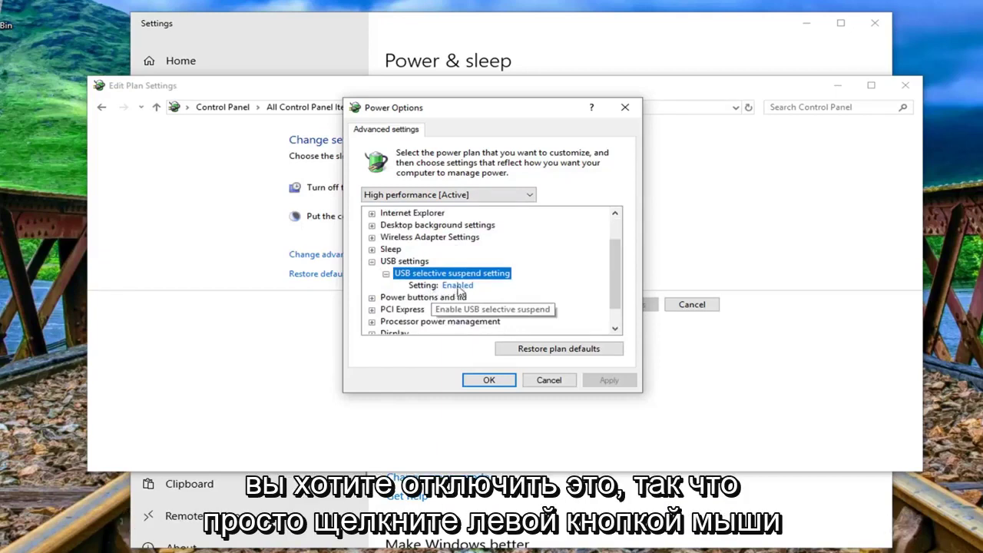
pyautogui.click(458, 287)
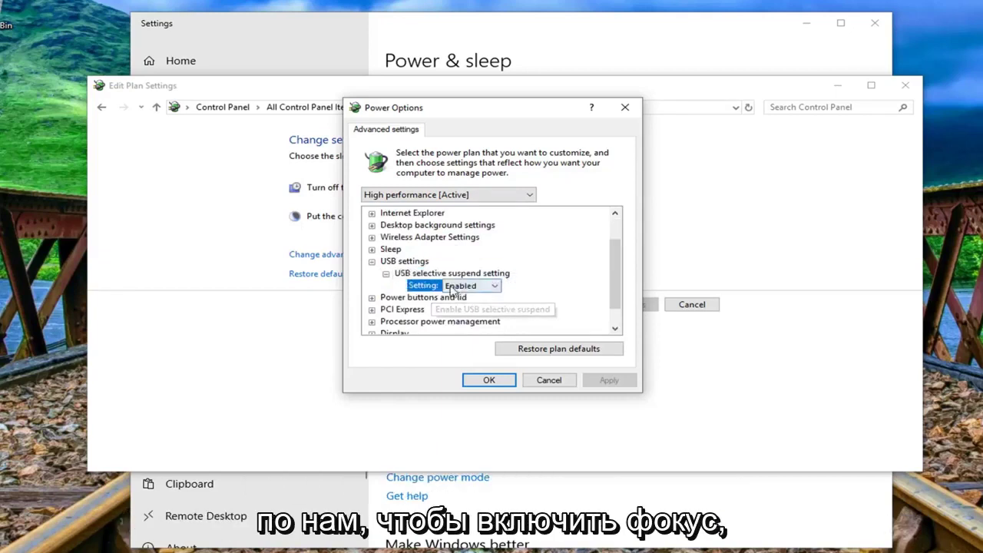
pyautogui.click(495, 286)
pyautogui.click(460, 303)
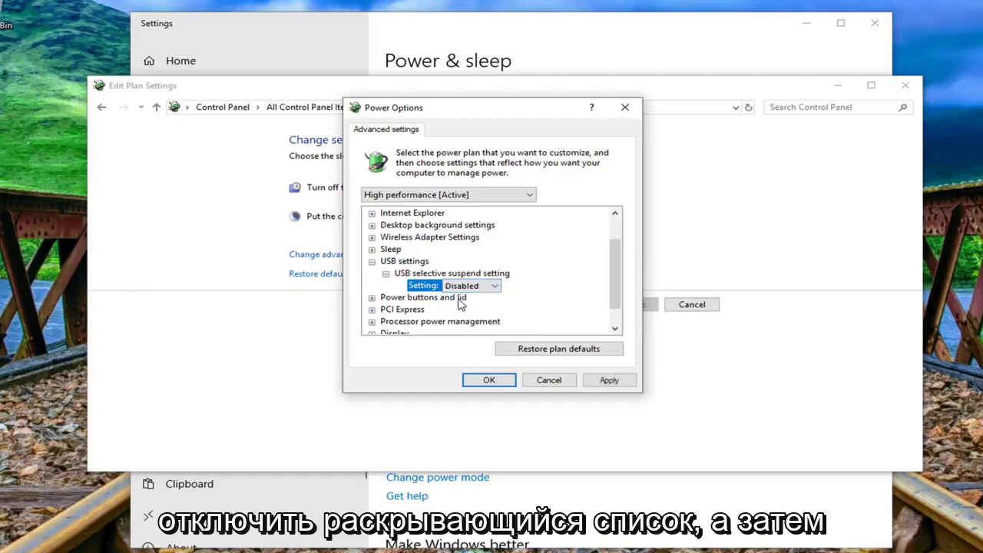
pyautogui.click(606, 379)
pyautogui.click(487, 380)
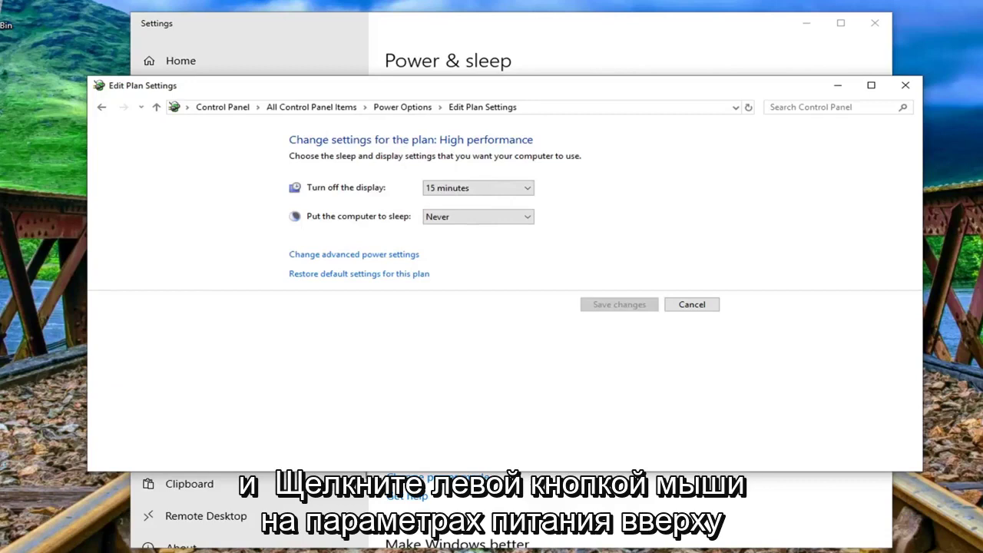
# - Return to the Power Options overview and open the settings for what the power button does
pyautogui.click(406, 109)
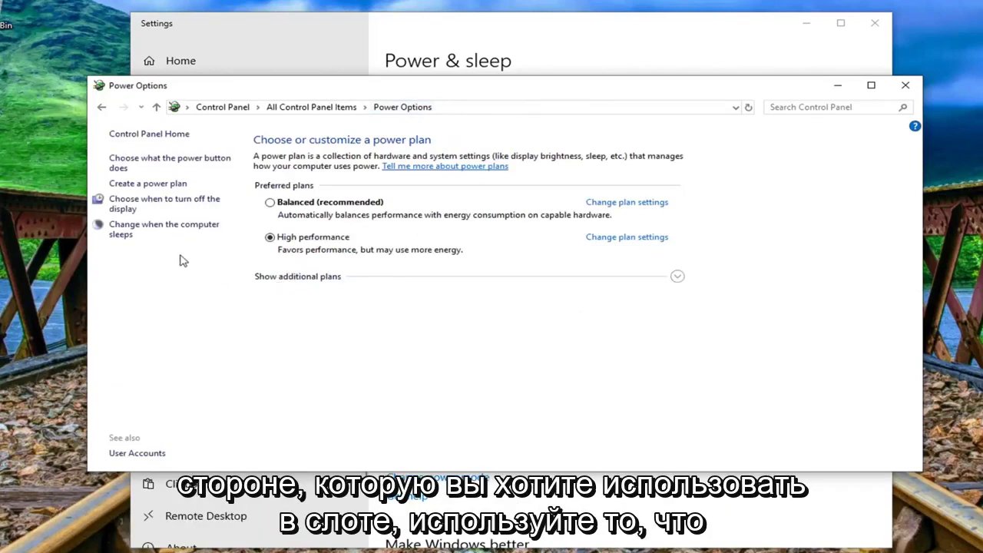
pyautogui.click(151, 159)
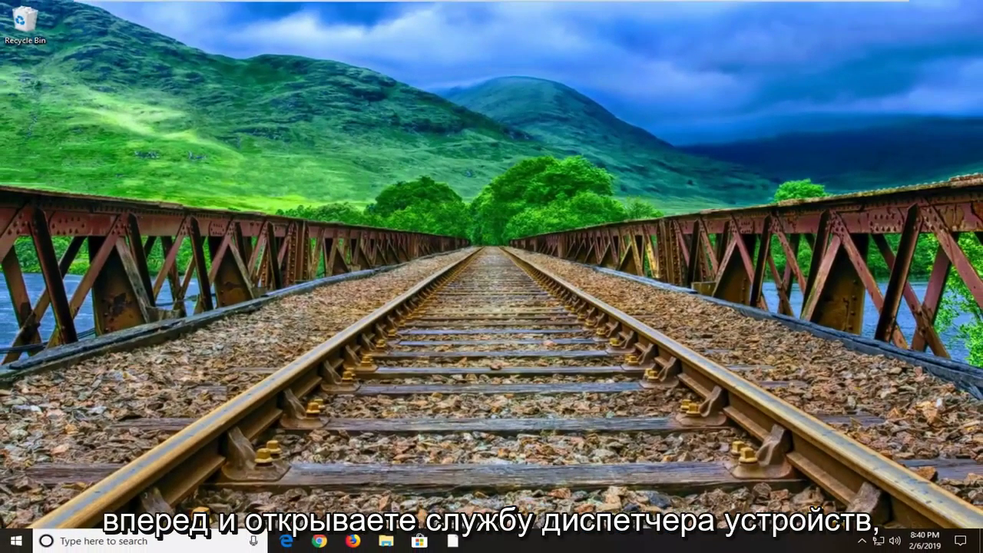
# - Search Windows for "device manager", open Device Manager, and move its window toward the middle of the desktop
pyautogui.click(19, 545)
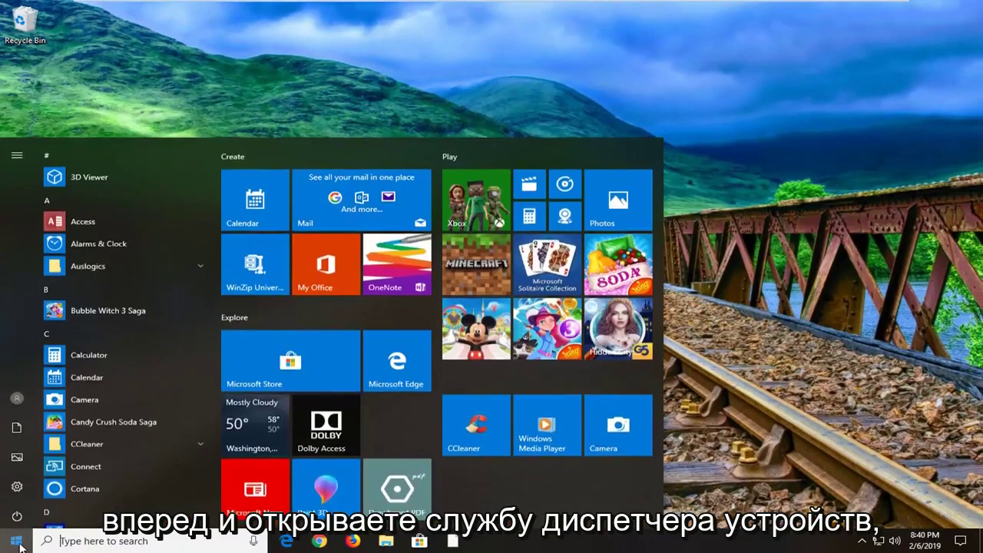
pyautogui.write('d')
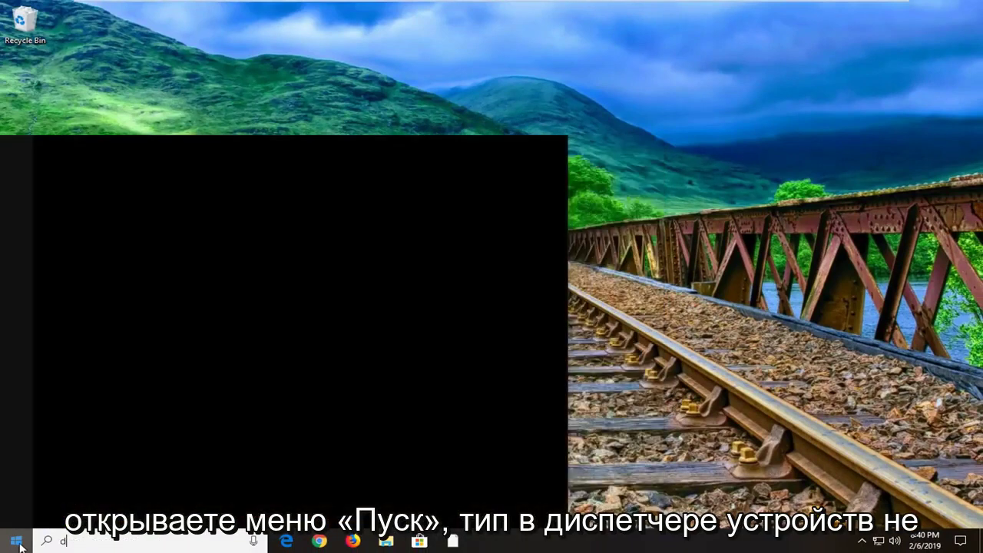
pyautogui.write('evice manager')
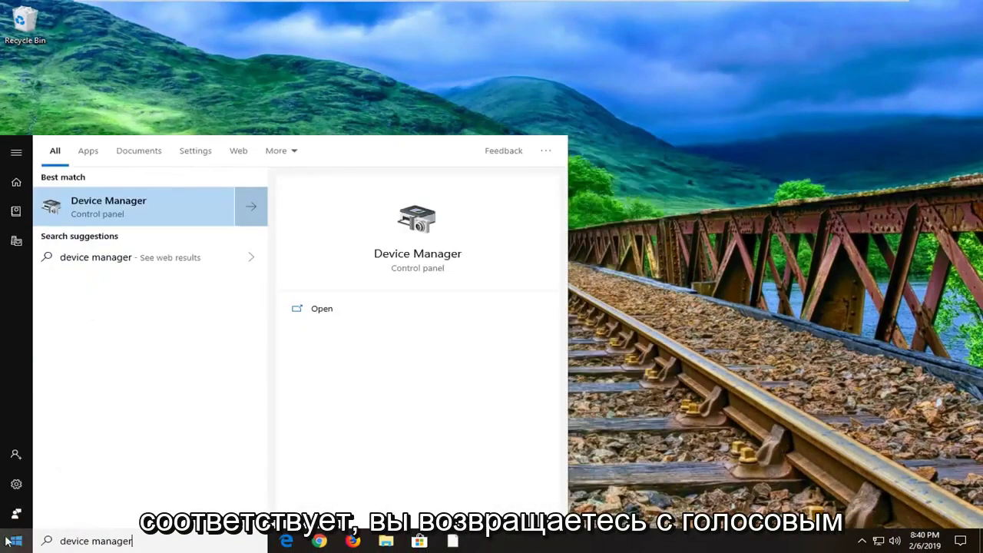
pyautogui.click(118, 222)
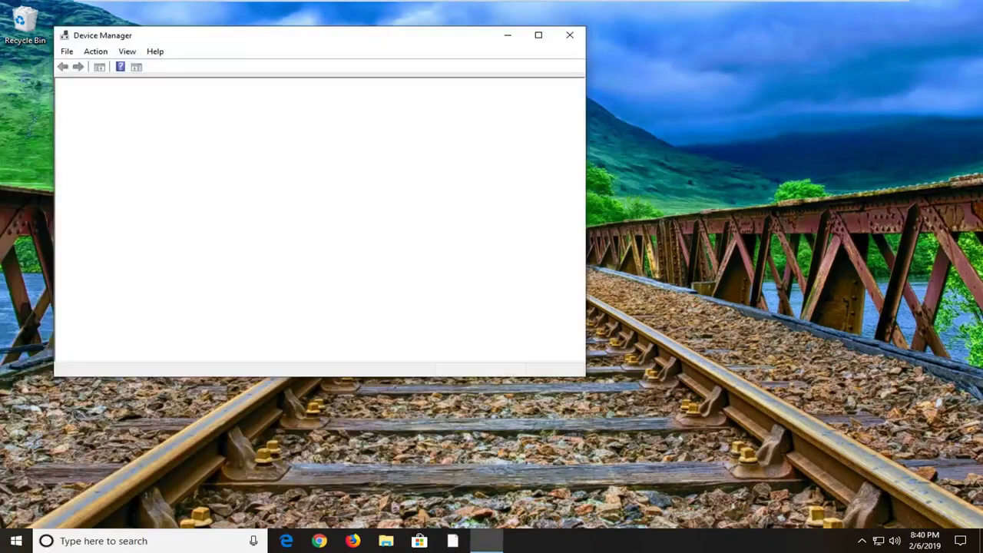
pyautogui.moveTo(345, 28)
pyautogui.mouseDown()
pyautogui.moveTo(344, 61)
pyautogui.moveTo(344, 39)
pyautogui.mouseUp()
pyautogui.moveTo(425, 43); pyautogui.dragTo(612, 77)
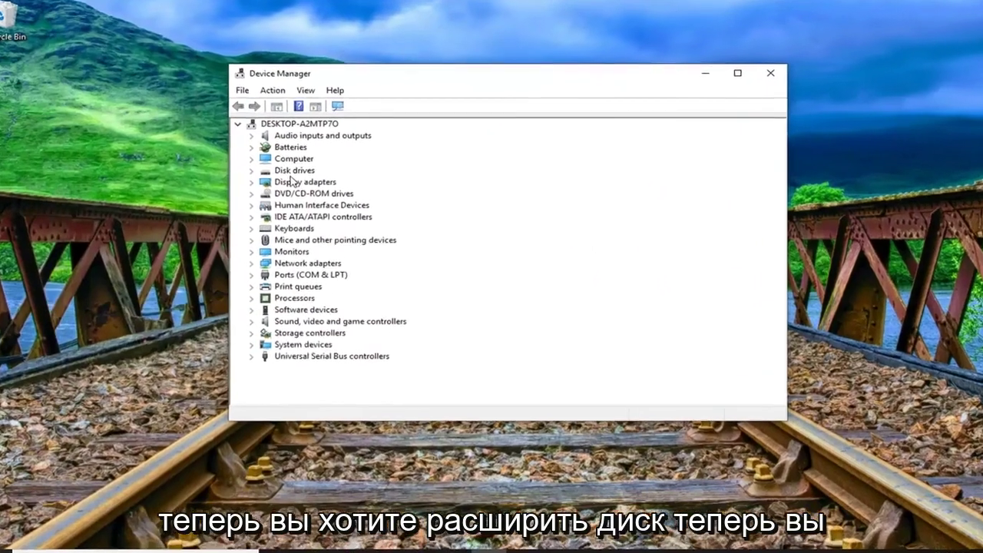
# - Uninstall the VMware Virtual S SCSI Disk Device under Disk drives and decline the immediate restart
pyautogui.click(302, 168)
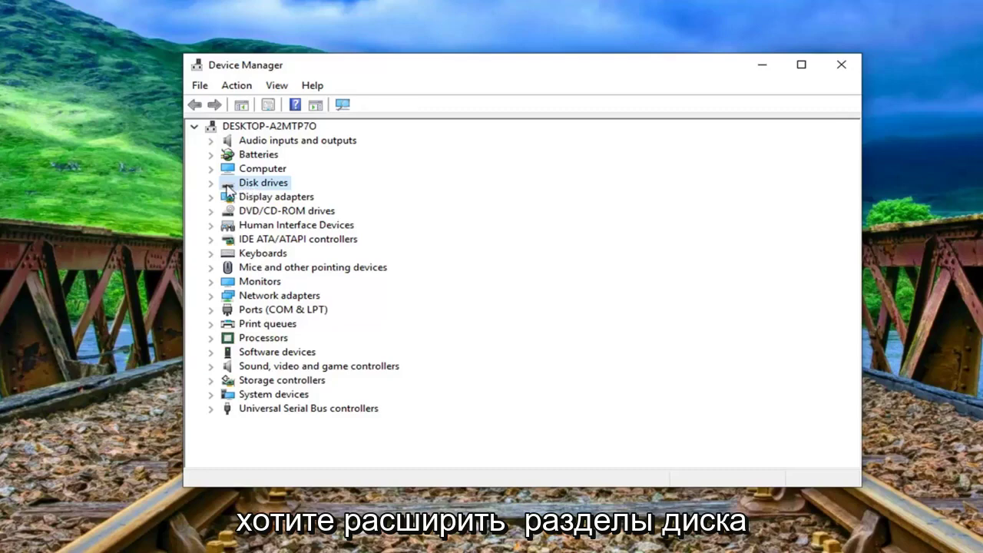
pyautogui.click(210, 183)
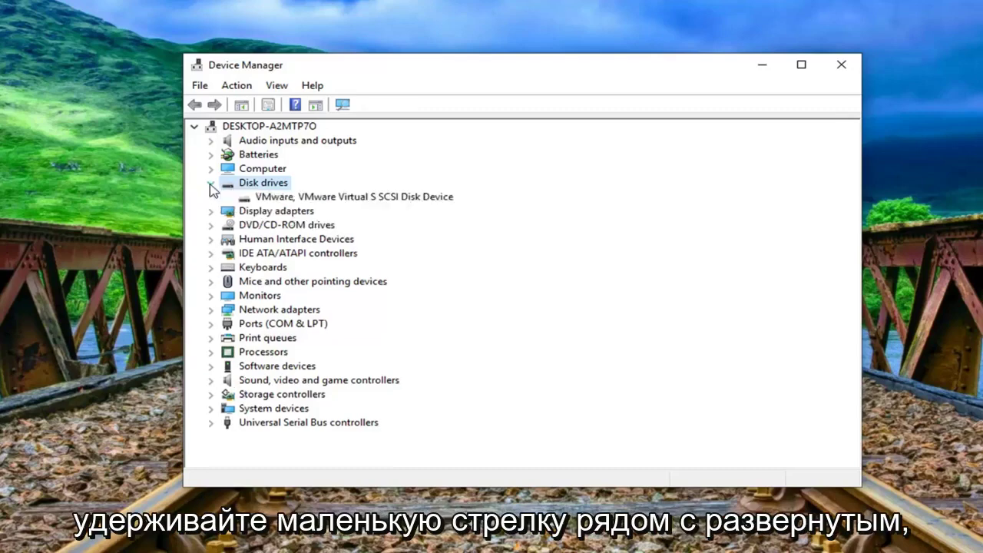
pyautogui.click(274, 198)
pyautogui.rightClick(275, 199)
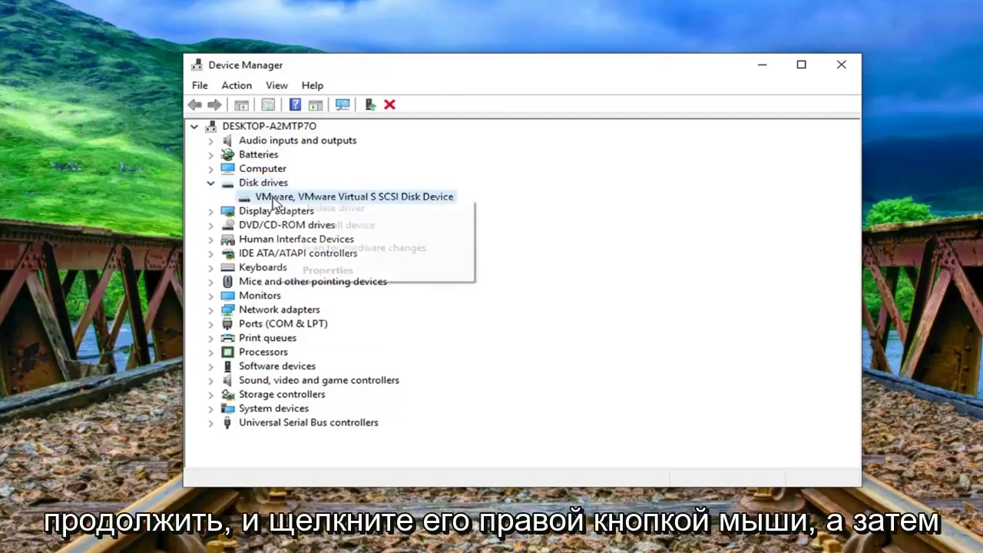
pyautogui.click(316, 227)
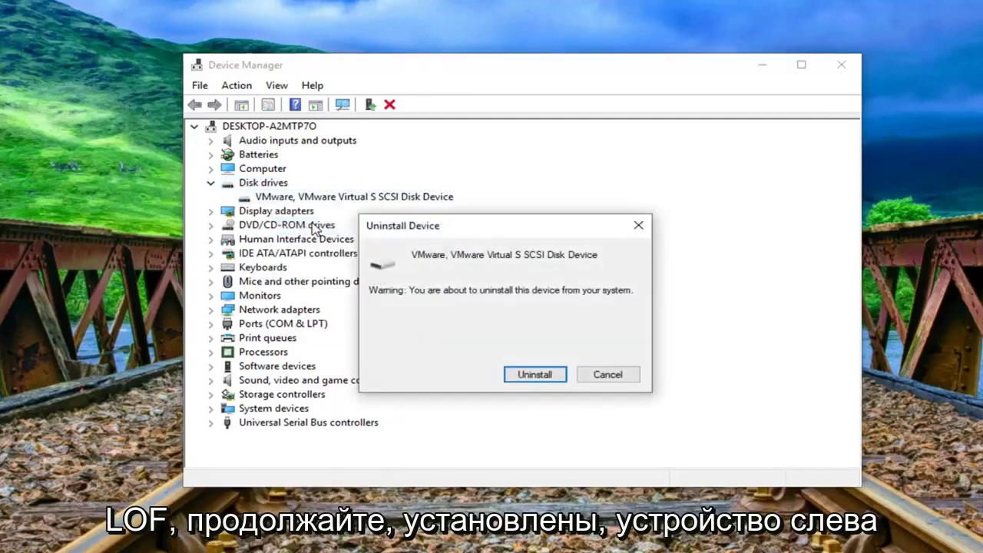
pyautogui.click(535, 375)
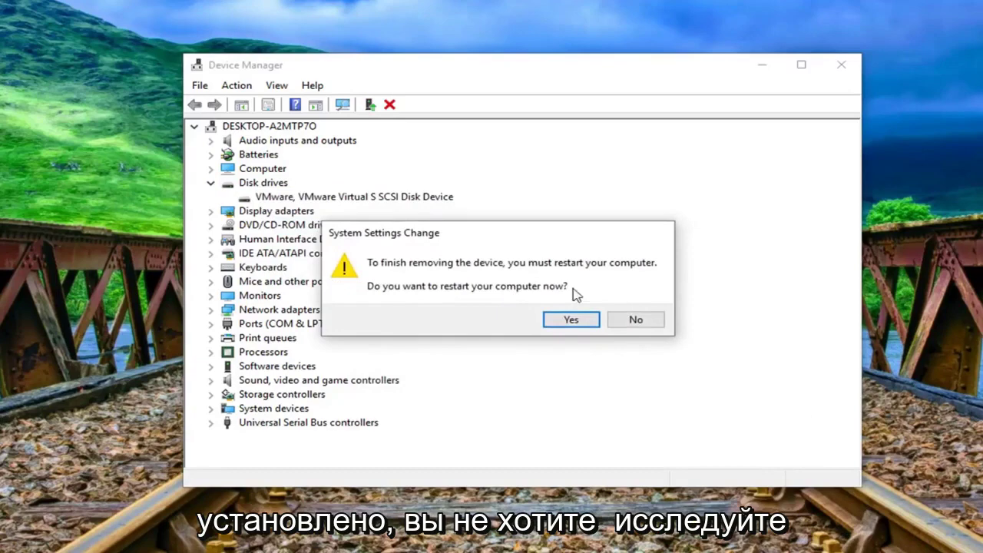
pyautogui.click(635, 320)
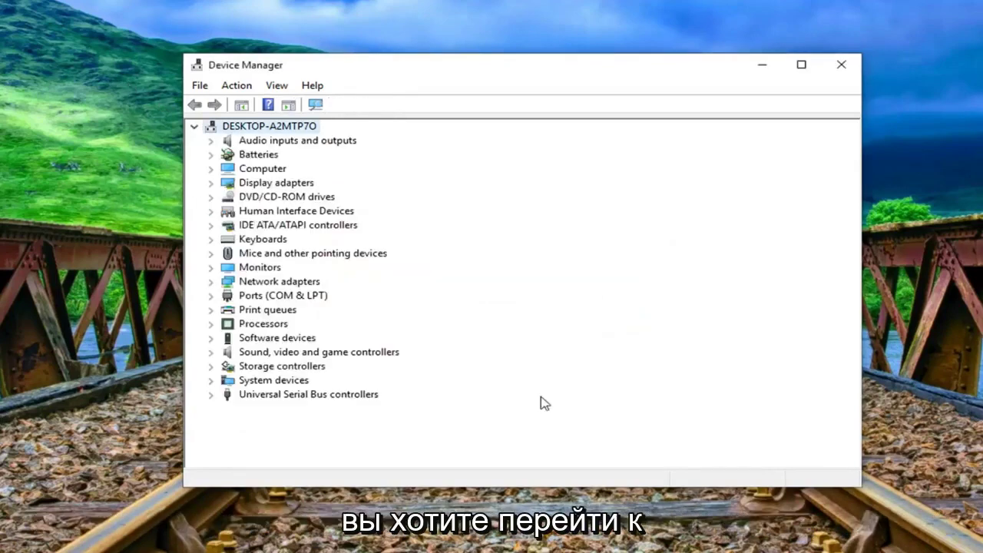
# - Expand the Universal Serial Bus controllers and check the actions offered for the Standard USB 3.0 eXtensible Host Controller
pyautogui.click(232, 396)
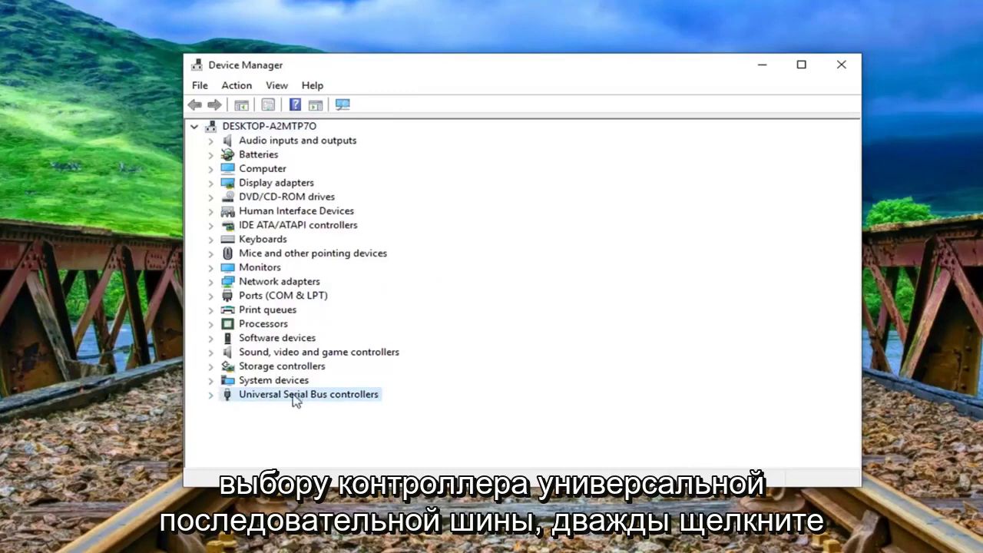
pyautogui.doubleClick(246, 397)
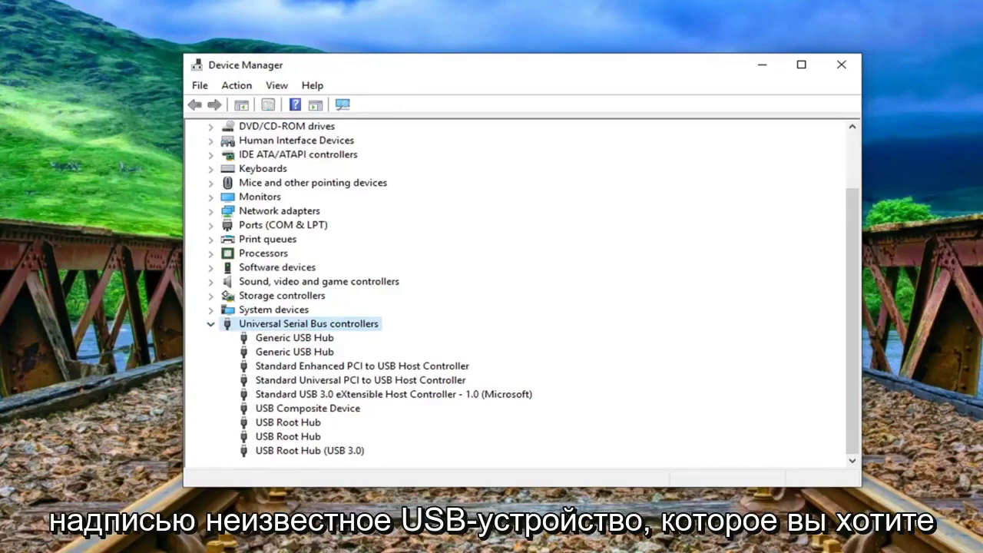
pyautogui.rightClick(306, 393)
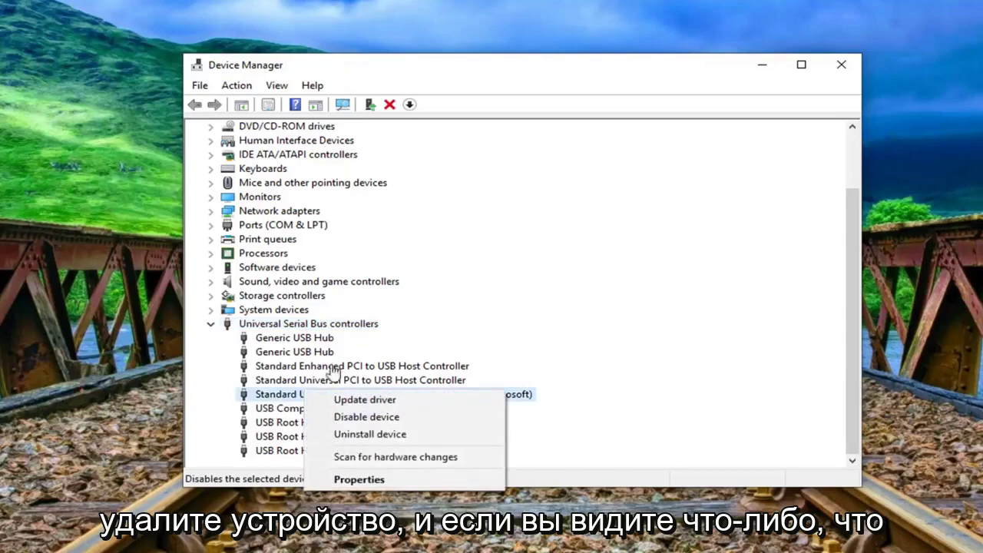
pyautogui.click(259, 396)
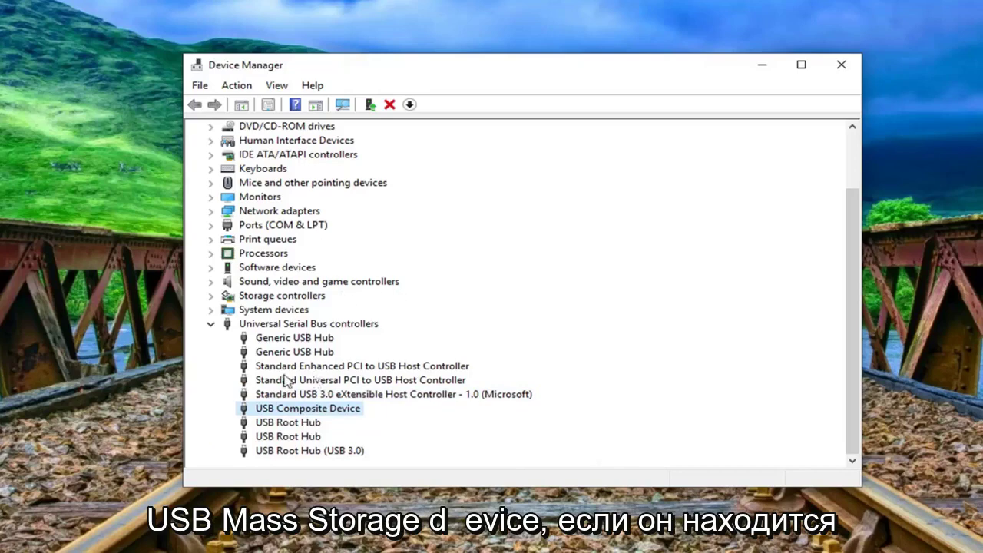
pyautogui.click(287, 326)
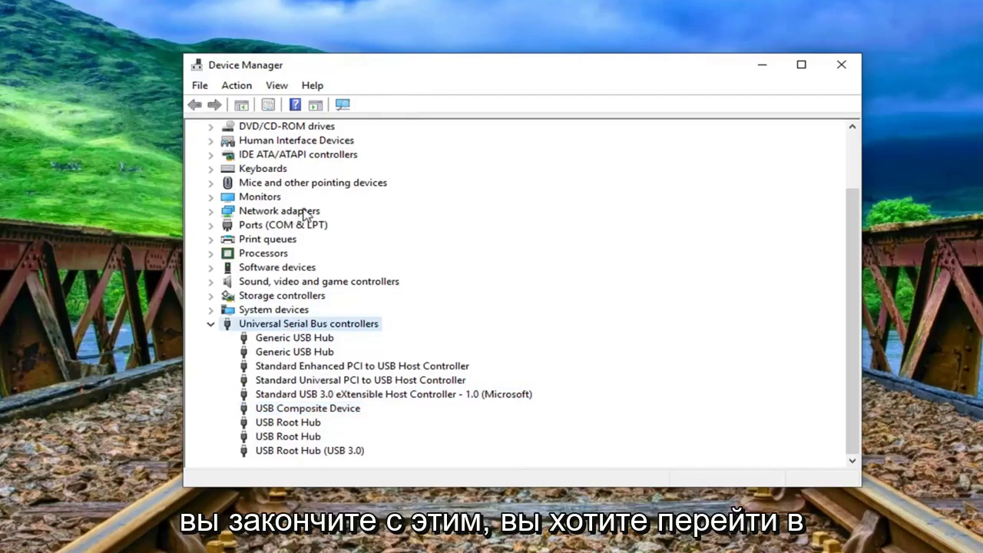
# - Scan the computer for hardware changes so that uninstalled devices are detected again
pyautogui.click(240, 87)
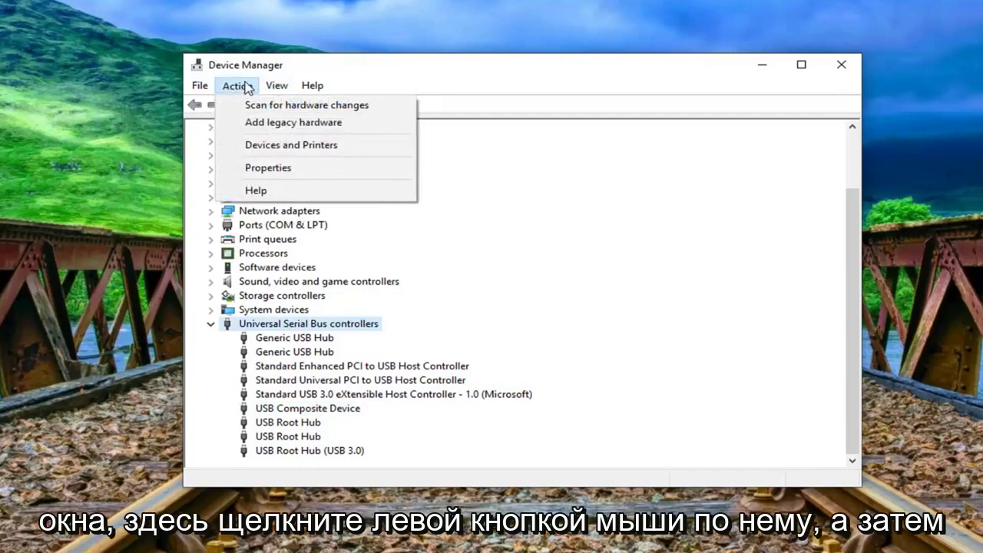
pyautogui.click(340, 110)
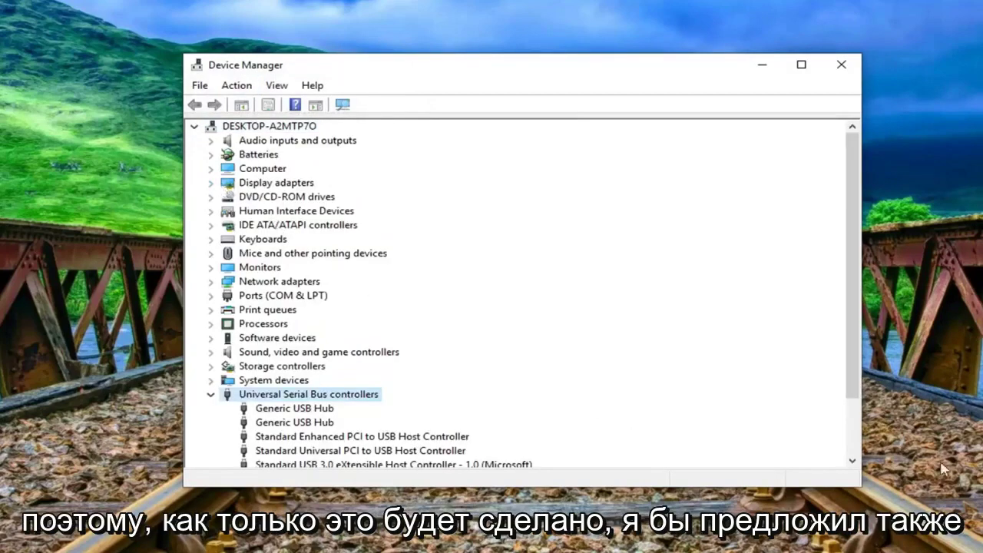
# - Run an automatic search for updated driver software for the first Generic USB Hub under Universal Serial Bus controllers, and close the update wizard
pyautogui.click(268, 435)
pyautogui.scroll(-1, 280, 388)
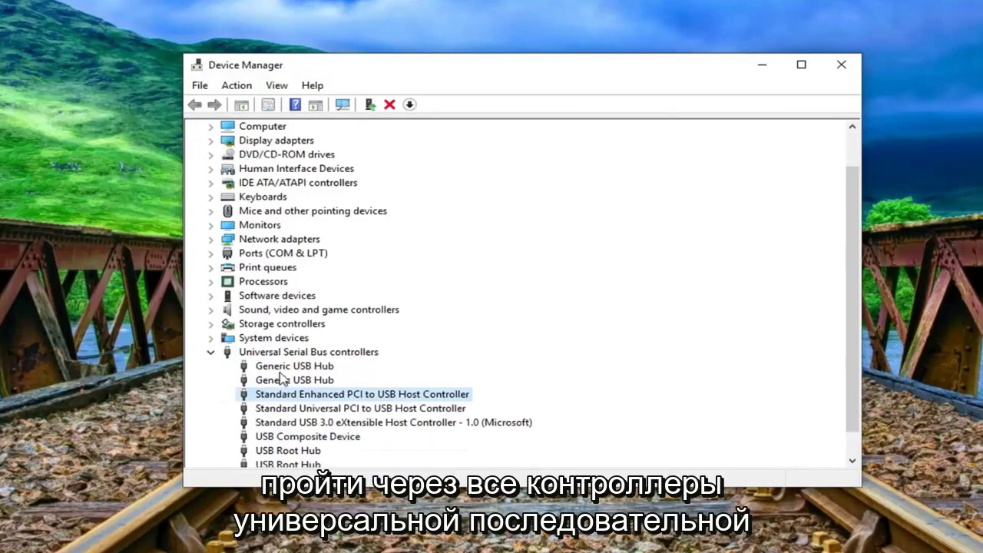
pyautogui.scroll(-1, 282, 360)
pyautogui.rightClick(291, 338)
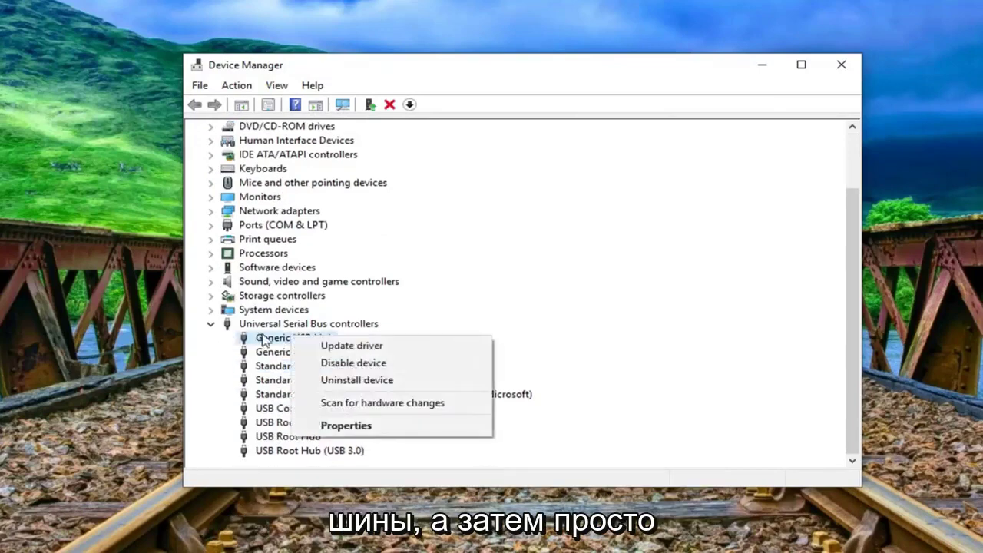
pyautogui.click(329, 345)
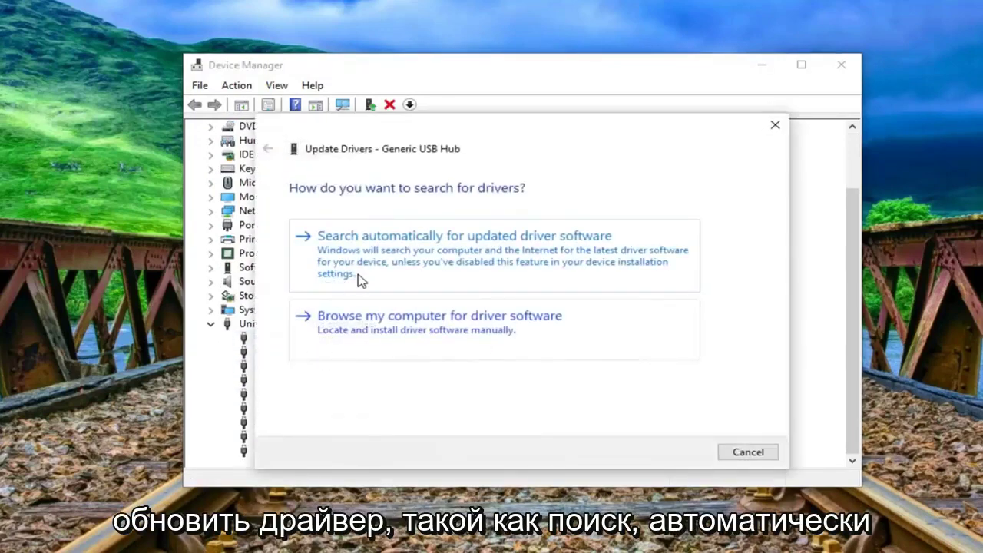
pyautogui.click(373, 261)
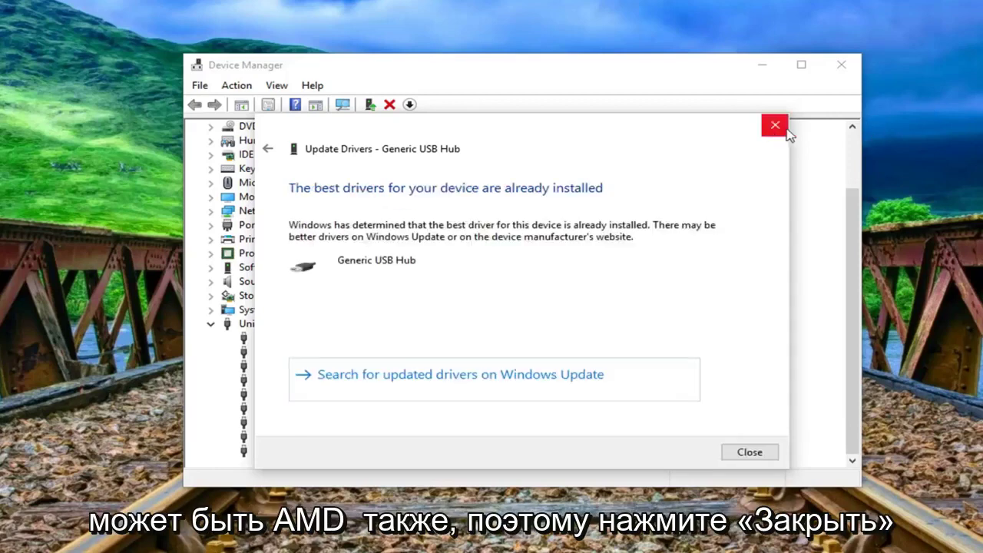
pyautogui.click(756, 456)
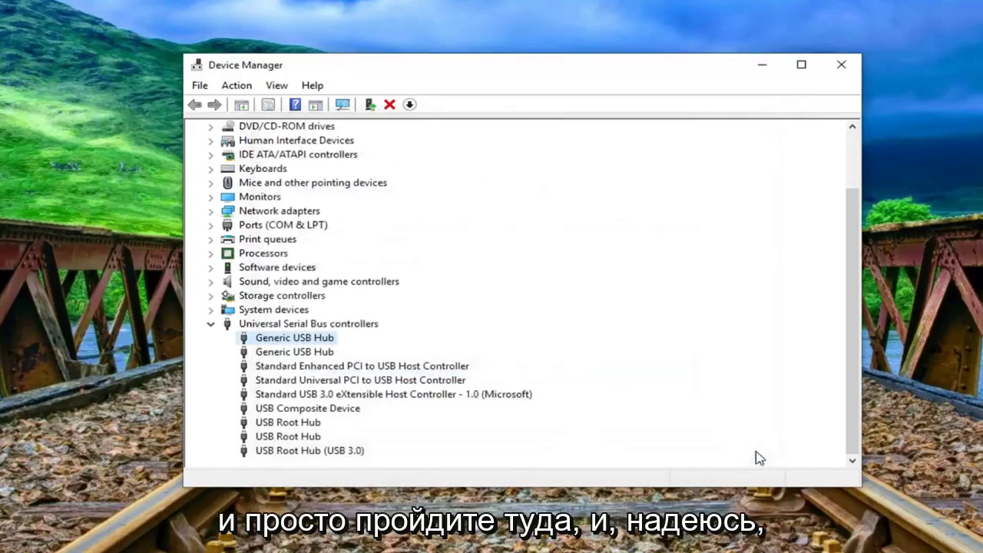